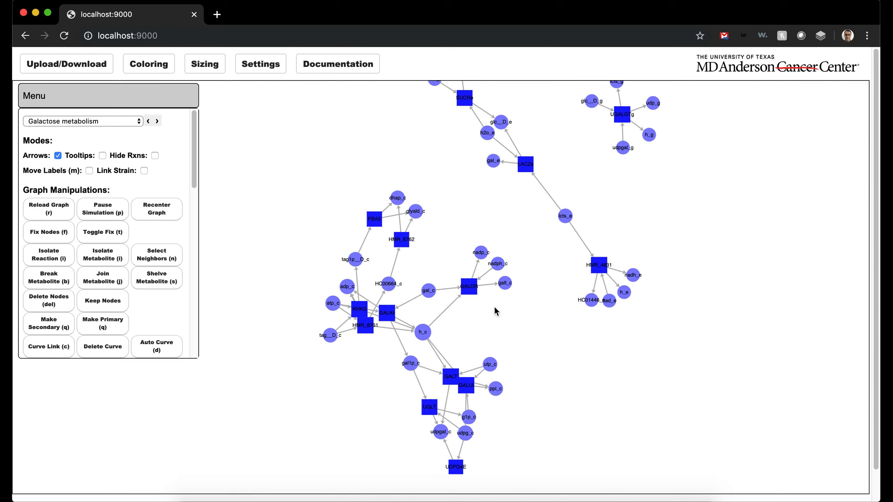
# Step: Isolate the gal_c metabolite to view its connected pathways, and move the Edit panel clear of the menu before restoring the full graph
pyautogui.click(434, 292)
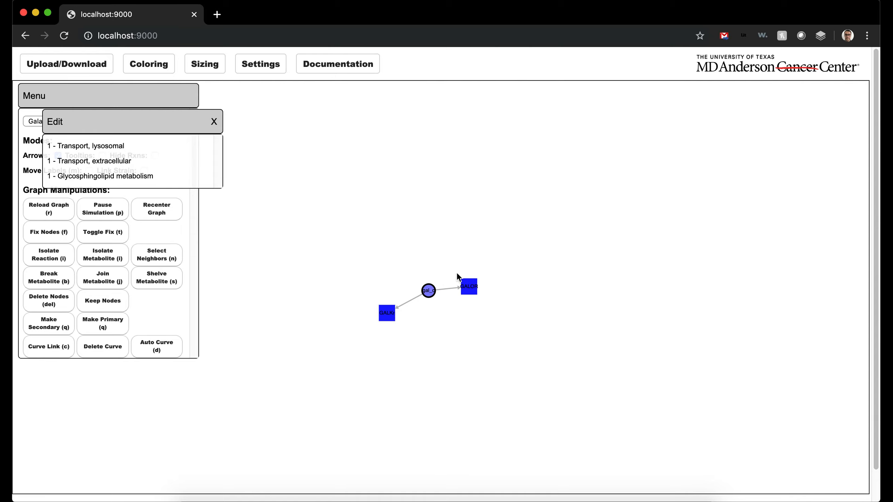
pyautogui.moveTo(161, 130); pyautogui.dragTo(731, 194)
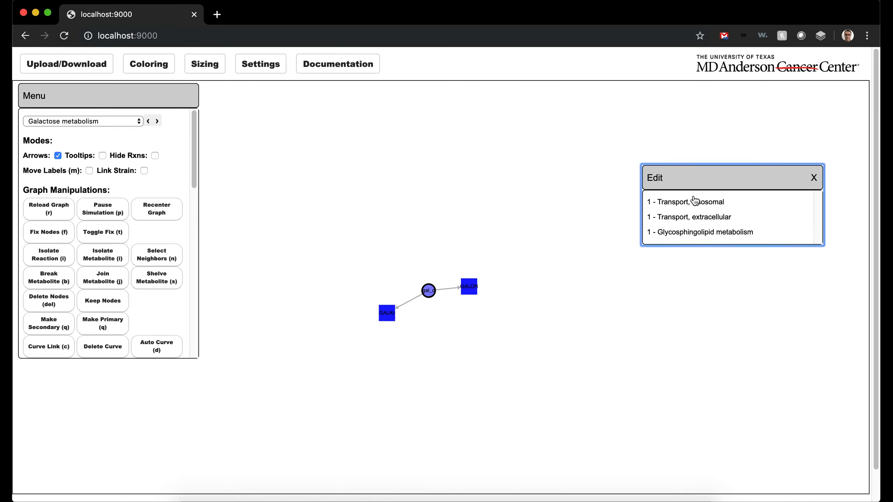
pyautogui.click(695, 287)
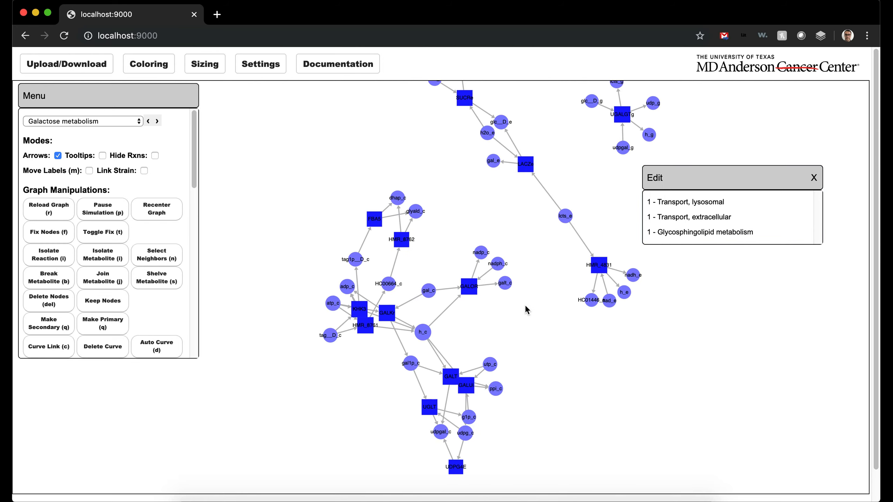
# Step: Break the h_c metabolite of the Galactose metabolism graph into separate nodes, one for each connected reaction
pyautogui.click(421, 336)
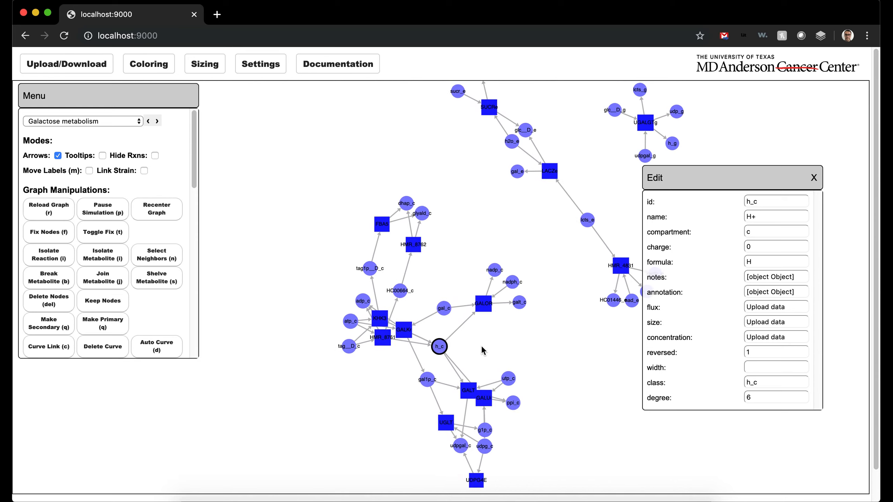
pyautogui.press('b')
pyautogui.moveTo(483, 315); pyautogui.dragTo(442, 215)
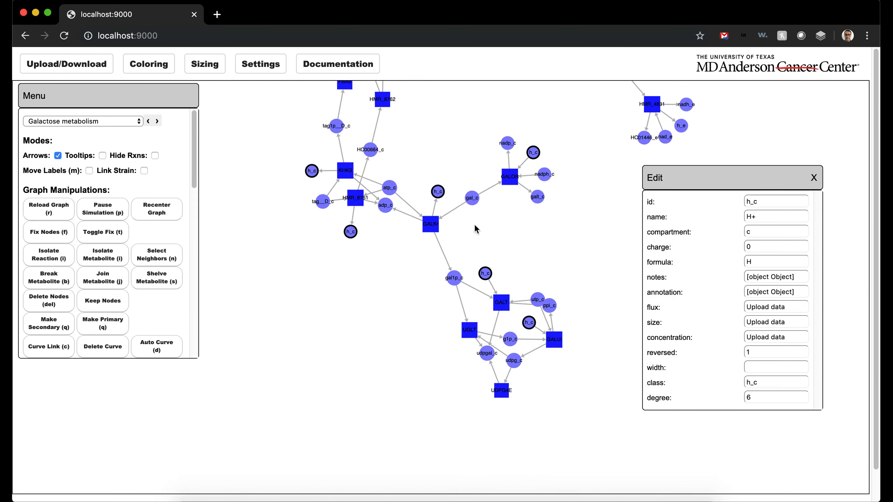
pyautogui.click(494, 239)
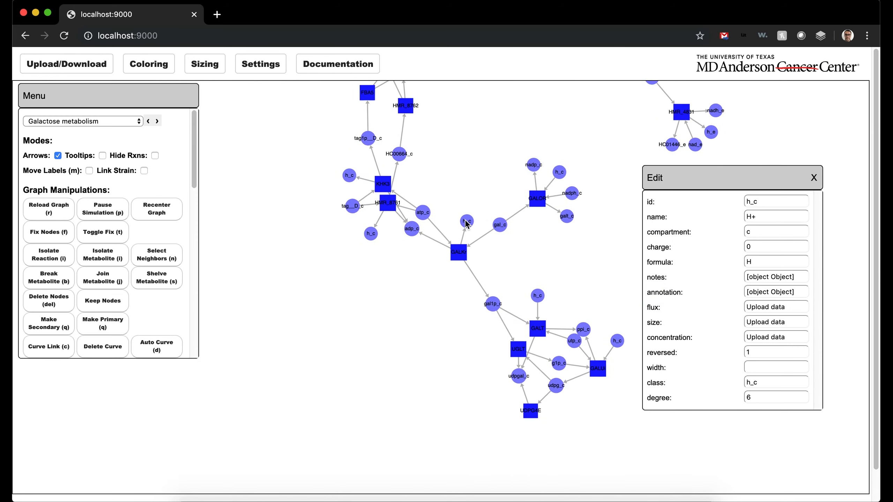
# Step: Isolate the h_c metabolite and jump to the Urea cycle pathway from its list, then close the Edit panel
pyautogui.press('i')
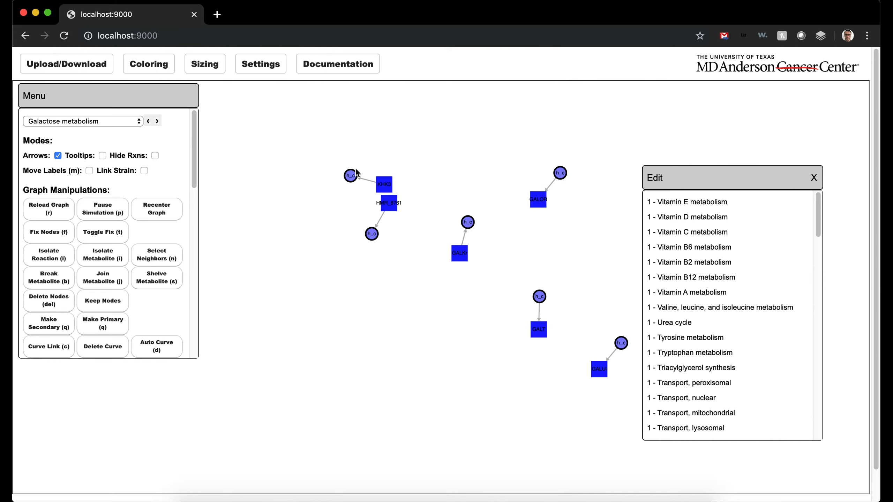
pyautogui.moveTo(672, 186); pyautogui.dragTo(686, 156)
pyautogui.scroll(-3, 741, 235)
pyautogui.scroll(-15, 739, 235)
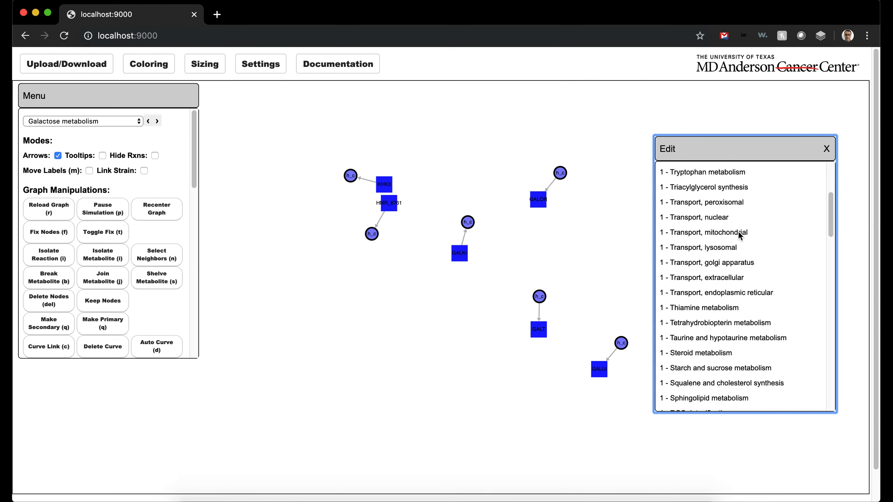
pyautogui.scroll(15, 738, 231)
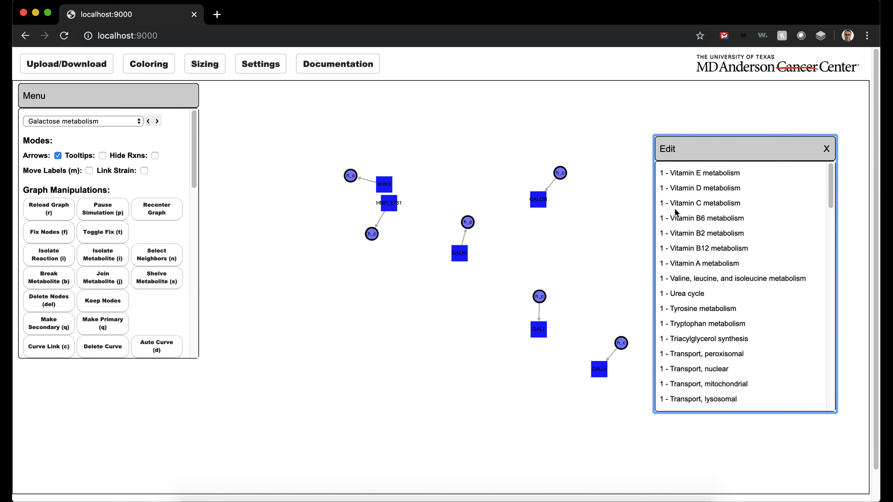
pyautogui.click(679, 294)
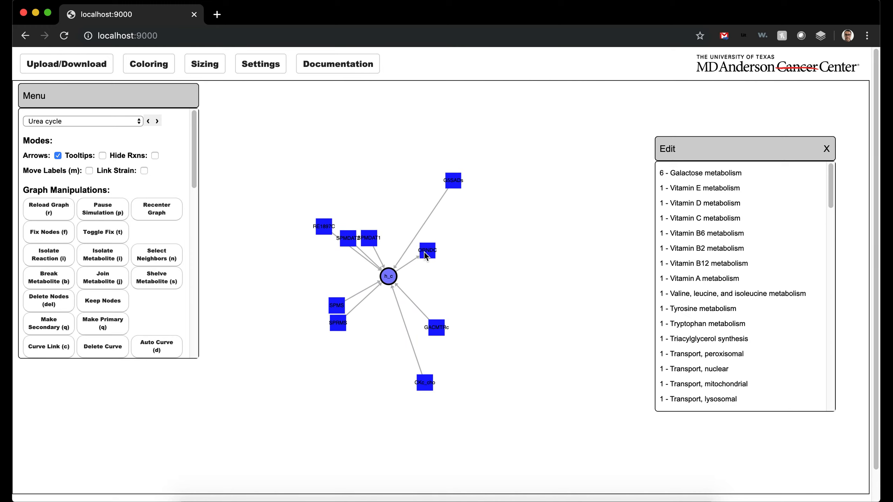
pyautogui.click(552, 270)
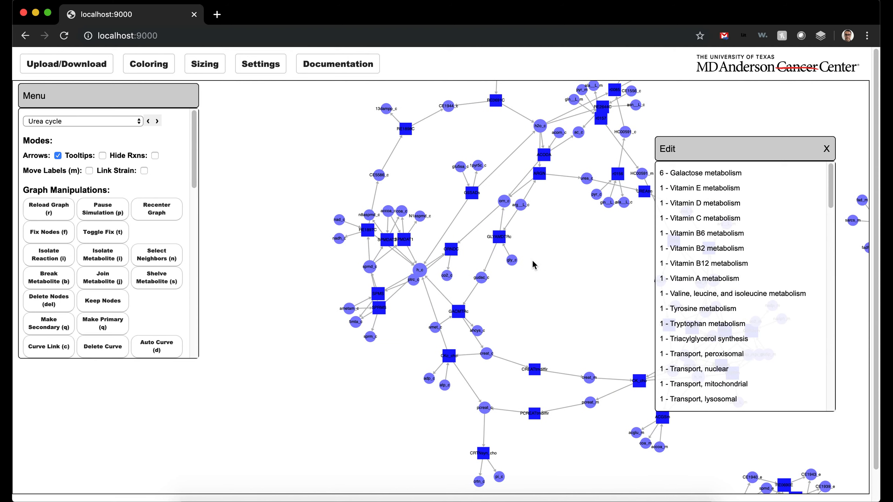
pyautogui.click(827, 149)
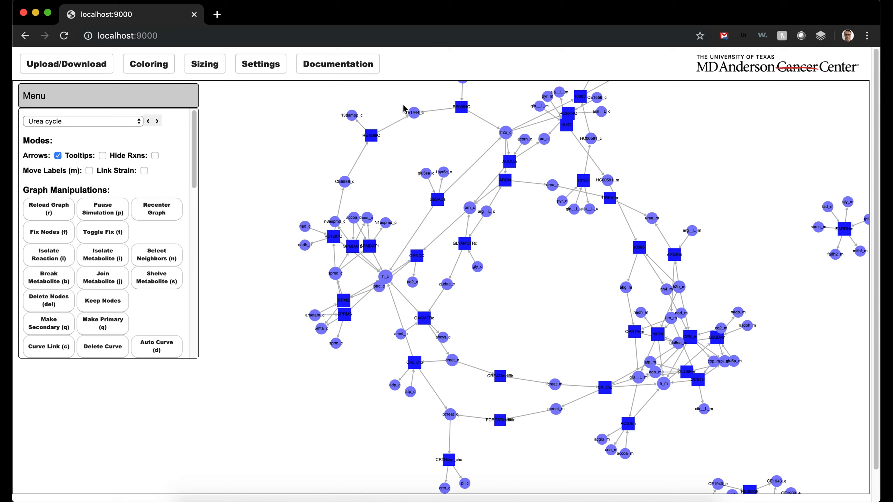
# Step: Trace the Urea cycle network by isolating successive nodes from h_c through h2o_c and orn_c to the reaction joining arg__L_c and gly_c
pyautogui.doubleClick(388, 279)
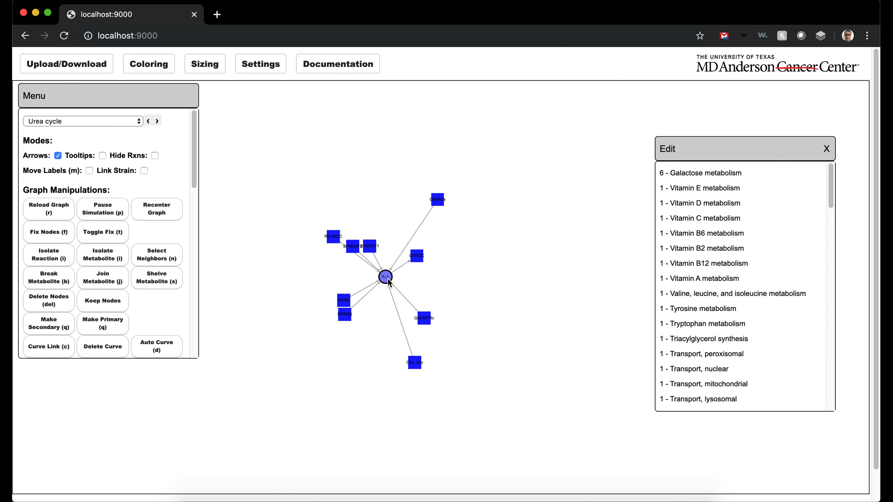
pyautogui.doubleClick(438, 199)
pyautogui.doubleClick(506, 132)
pyautogui.doubleClick(511, 161)
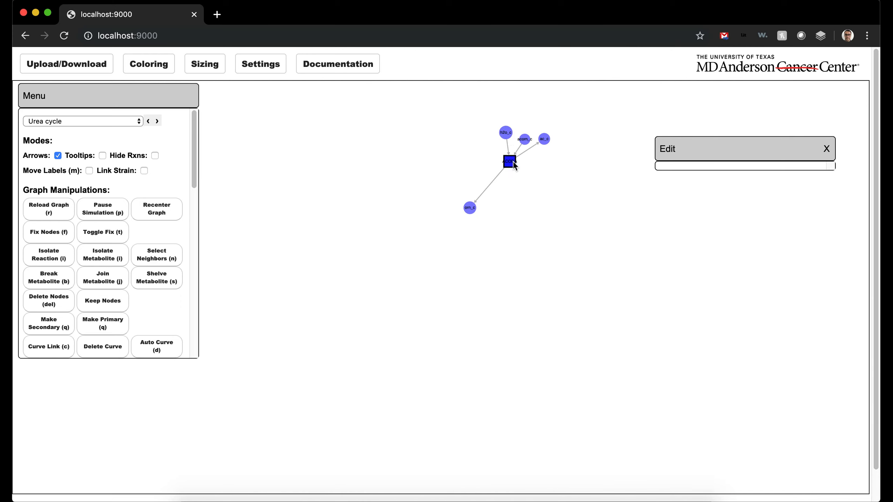
pyautogui.doubleClick(470, 208)
pyautogui.doubleClick(464, 243)
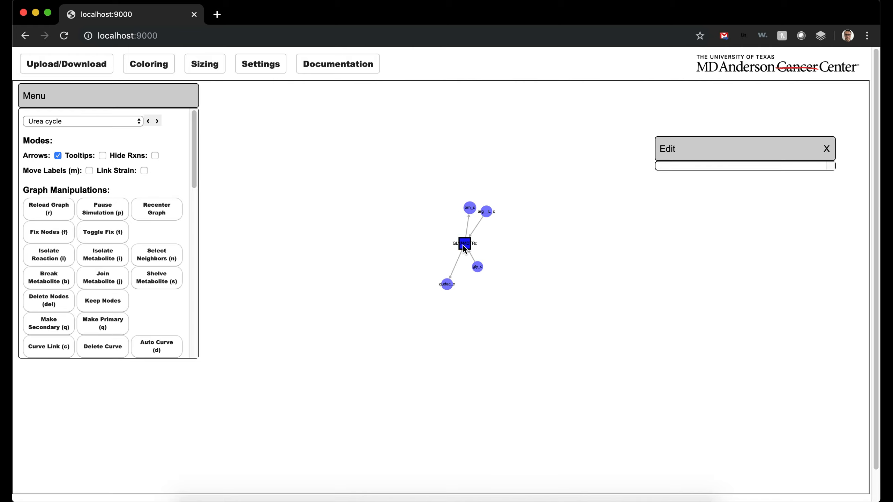
# Step: Continue isolating linked nodes from gly_c back through orn_c to h2o_c and its neighbouring reaction, and restore the full Urea cycle graph
pyautogui.doubleClick(478, 267)
pyautogui.doubleClick(467, 247)
pyautogui.doubleClick(470, 208)
pyautogui.doubleClick(505, 182)
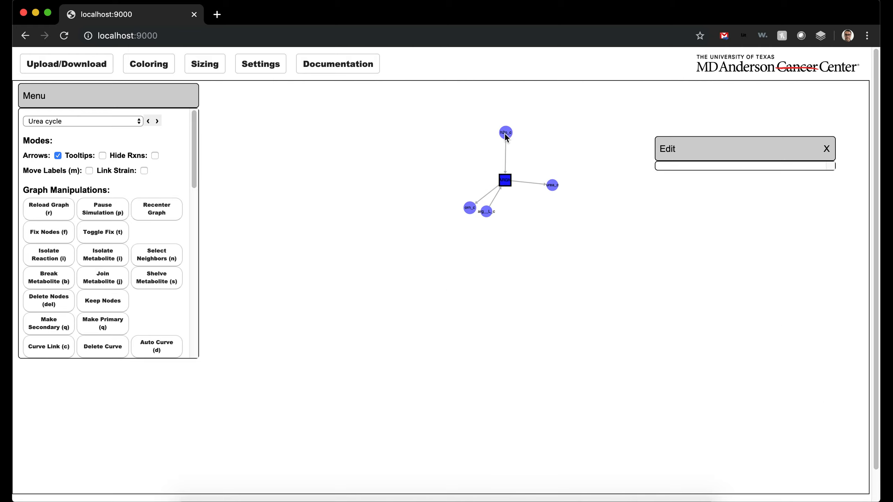
pyautogui.doubleClick(505, 134)
pyautogui.doubleClick(569, 117)
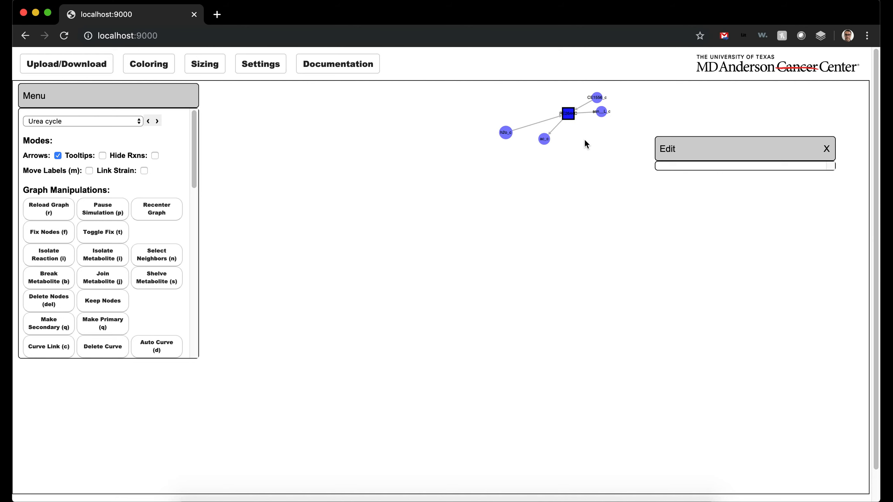
pyautogui.doubleClick(628, 152)
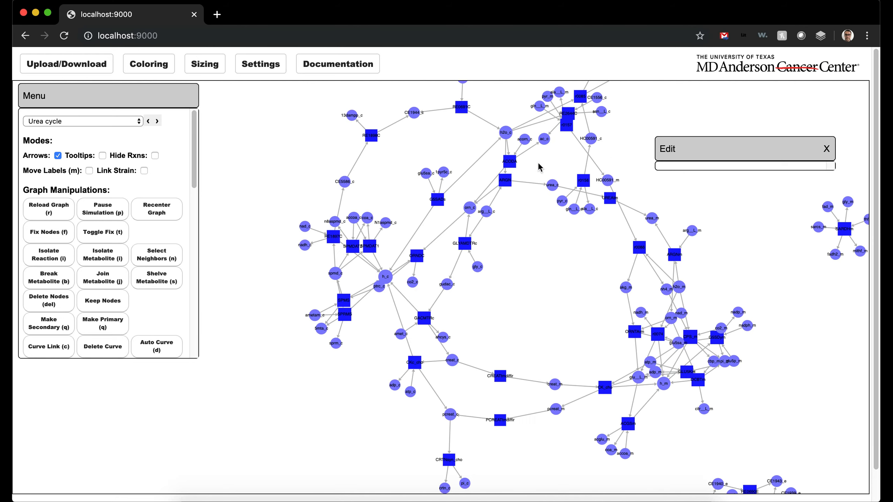
# Step: Load the "Transport, mitochondrial" pathway graph
pyautogui.click(129, 123)
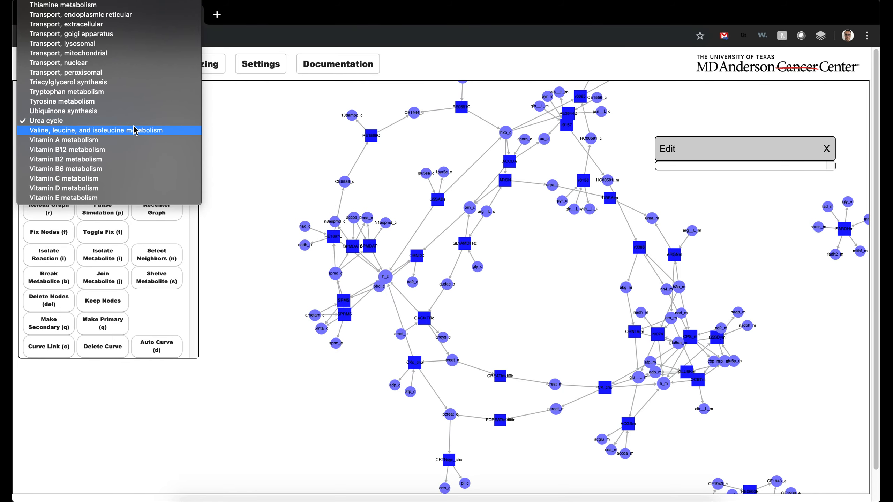
pyautogui.scroll(2, 136, 127)
pyautogui.press('Escape')
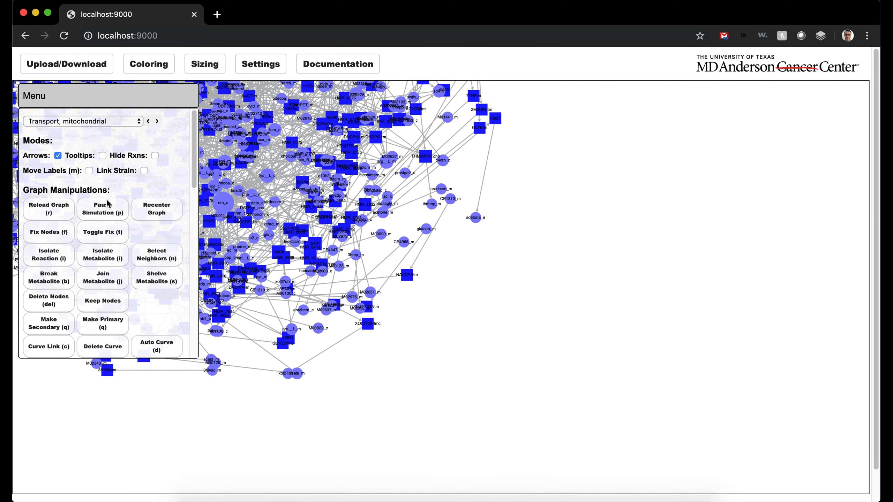
# Step: Toggle the pause of the layout simulation and fix all nodes of the mitochondrial transport graph in place
pyautogui.click(107, 213)
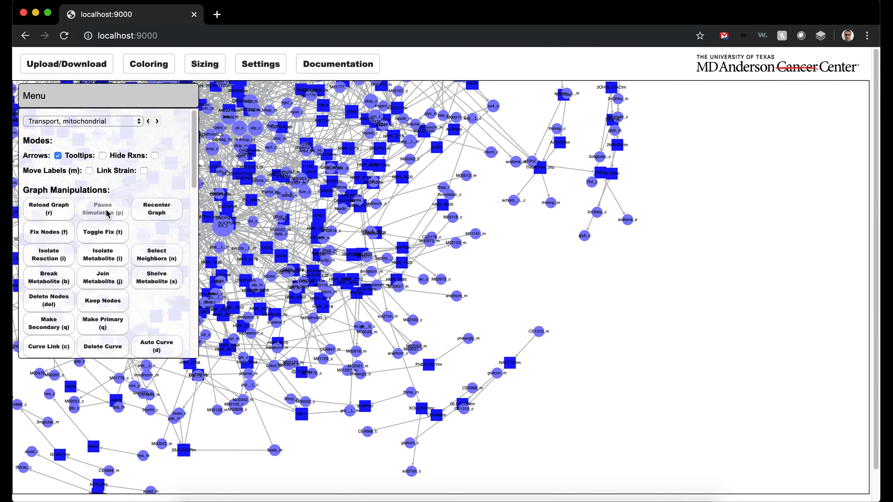
pyautogui.click(107, 213)
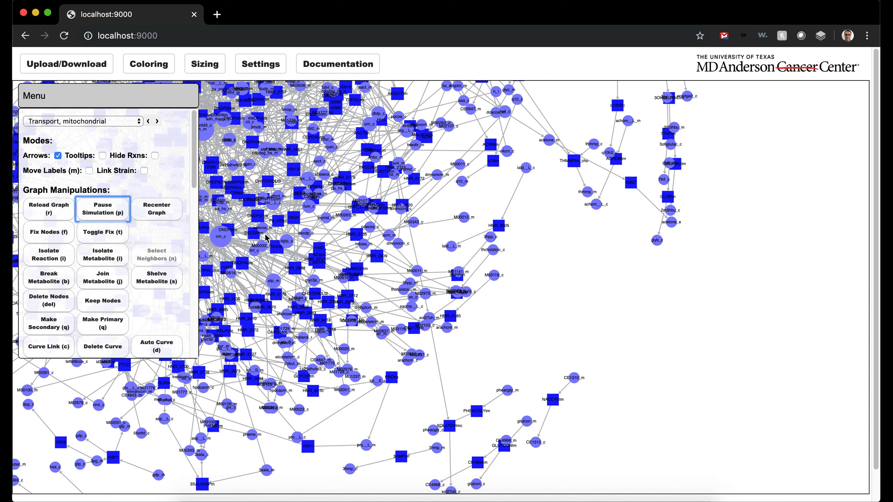
pyautogui.press('p')
pyautogui.click(142, 234)
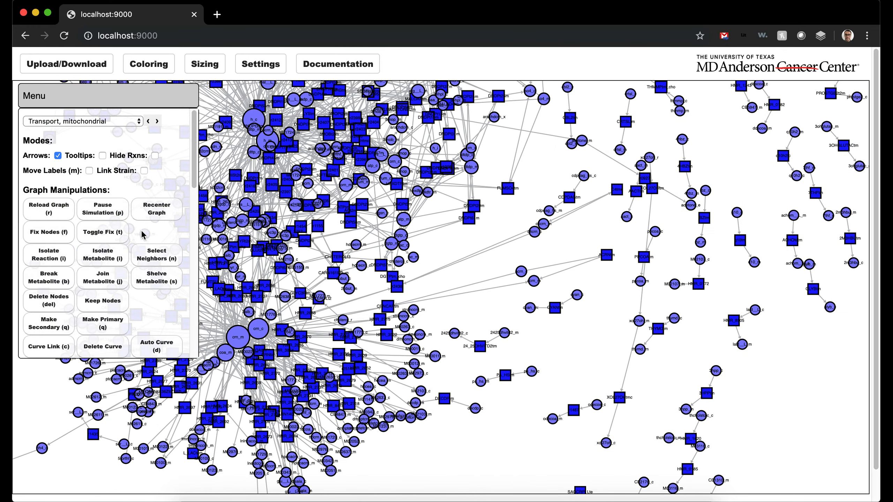
pyautogui.press('f')
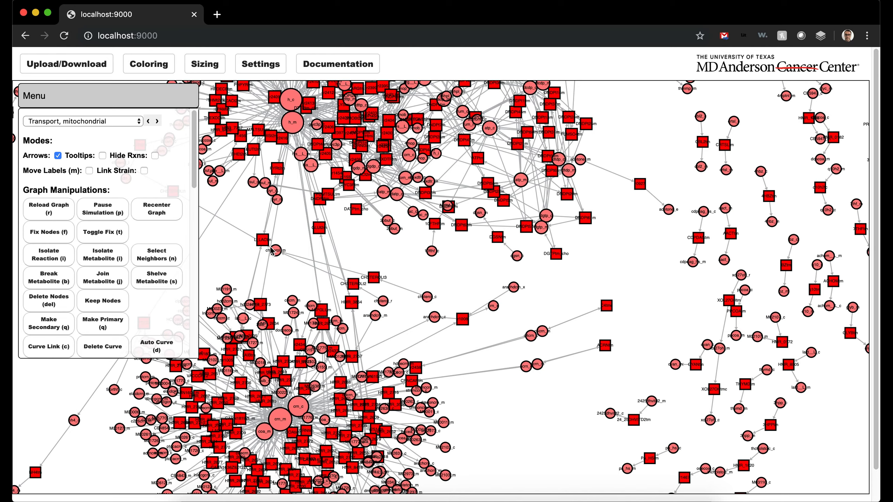
# Step: Isolate reaction HMR_7758 and its two adjoining cholcoa metabolites in turn to examine their connections
pyautogui.moveTo(379, 284); pyautogui.dragTo(447, 327)
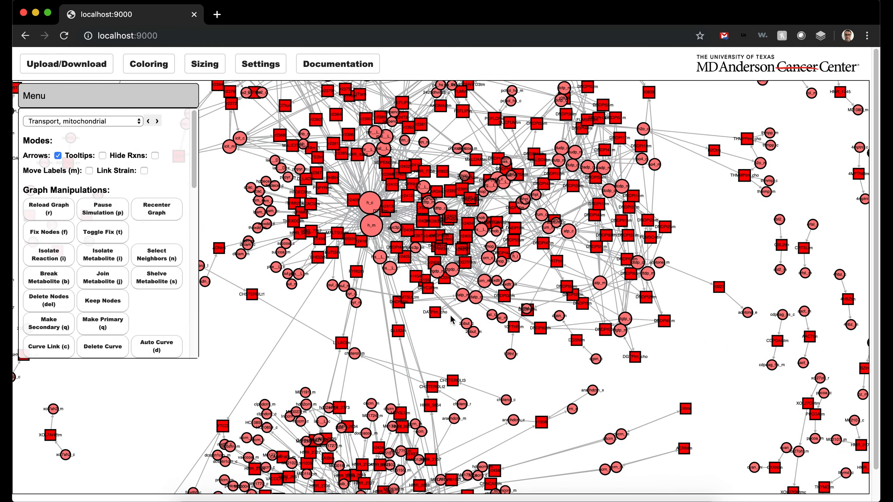
pyautogui.scroll(1, 391, 204)
pyautogui.scroll(2, 392, 208)
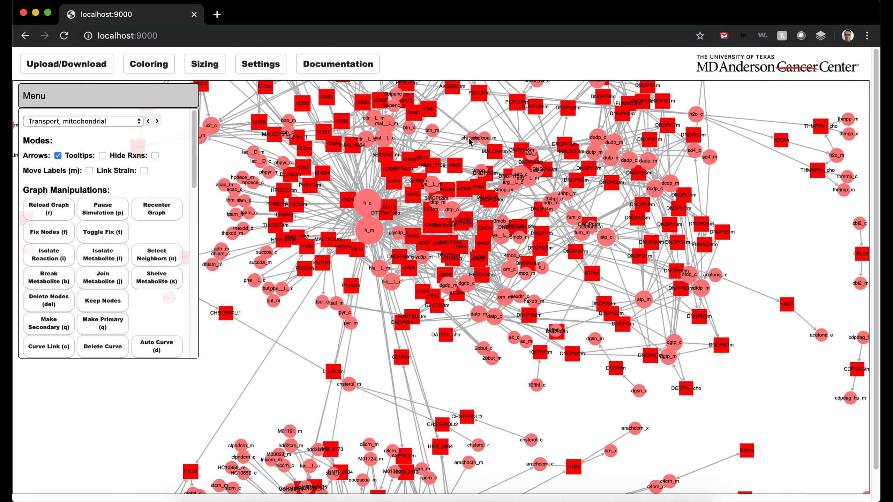
pyautogui.click(473, 139)
pyautogui.press('i')
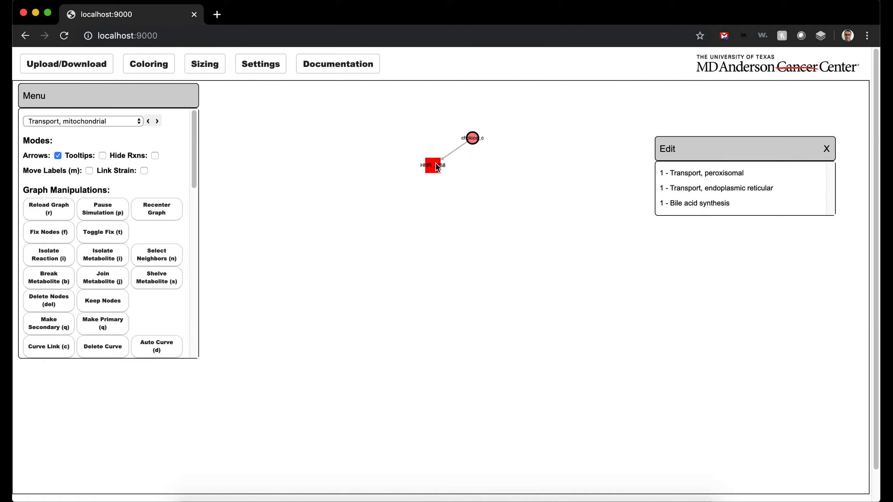
pyautogui.click(435, 163)
pyautogui.press('i')
pyautogui.click(485, 138)
pyautogui.press('i')
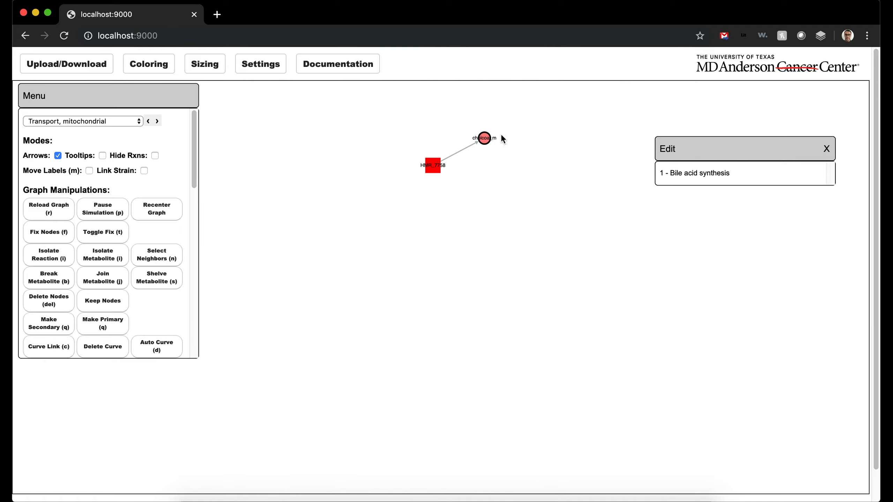
pyautogui.click(435, 165)
pyautogui.press('i')
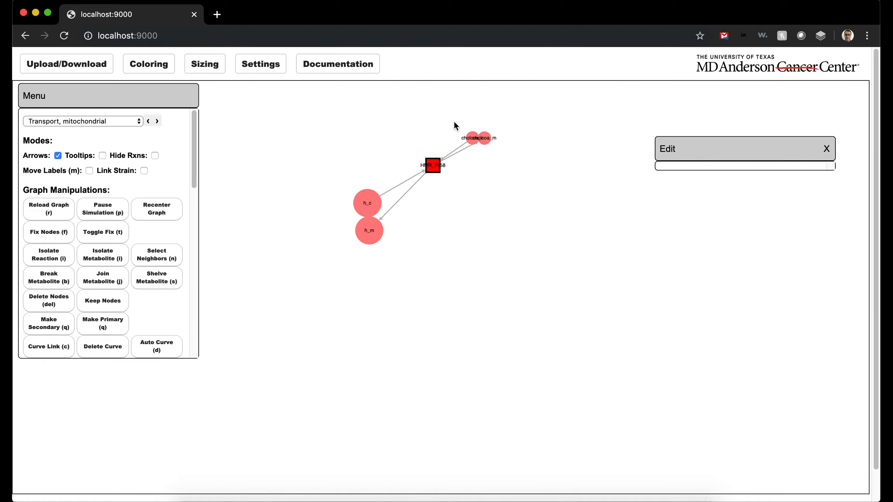
# Step: Examine the connections of the h_c metabolite, a reaction linking glu__L_c and glu__L_m, and the h_m metabolite by isolating each in turn
pyautogui.click(366, 205)
pyautogui.press('i')
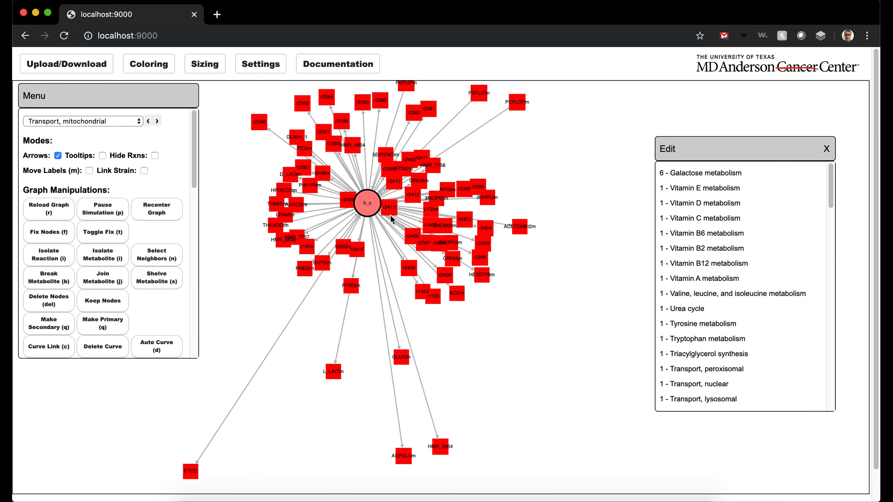
pyautogui.click(402, 358)
pyautogui.press('i')
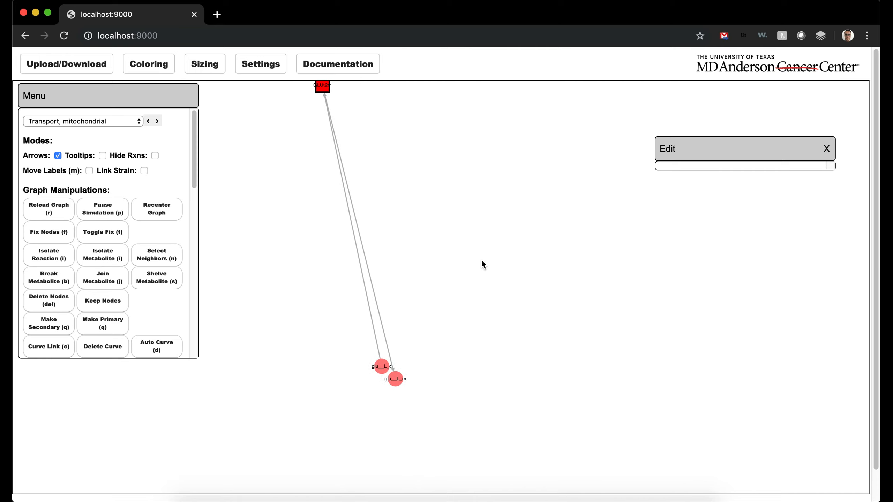
pyautogui.click(375, 170)
pyautogui.press('i')
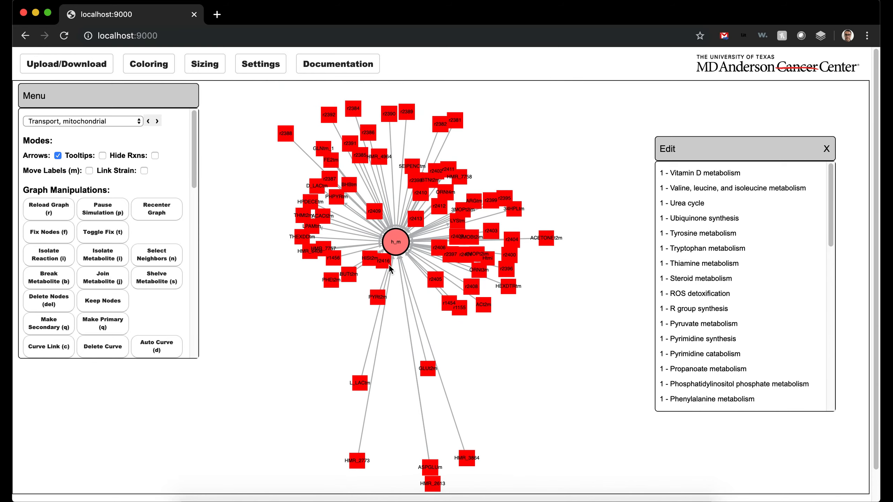
# Step: Isolate the L_LACtm reaction and the lac__L_m metabolite in turn, then restore the full graph and select reaction ASPGLUm
pyautogui.click(363, 386)
pyautogui.press('i')
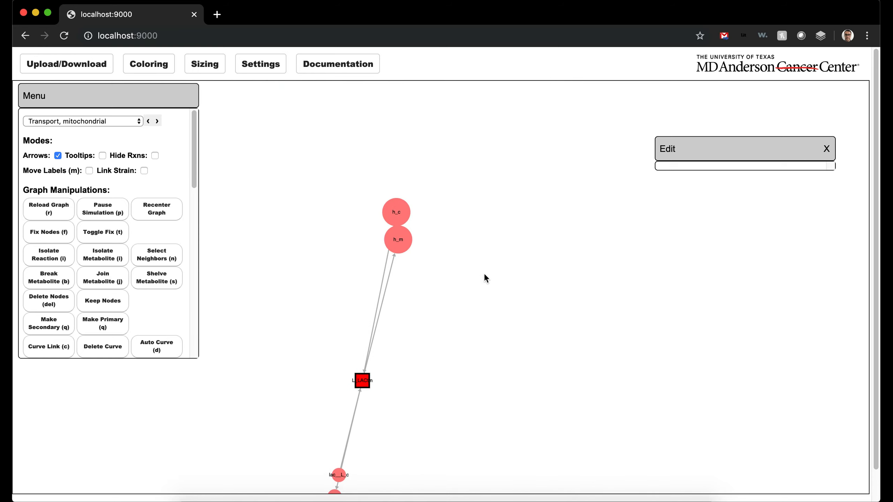
pyautogui.click(386, 389)
pyautogui.press('i')
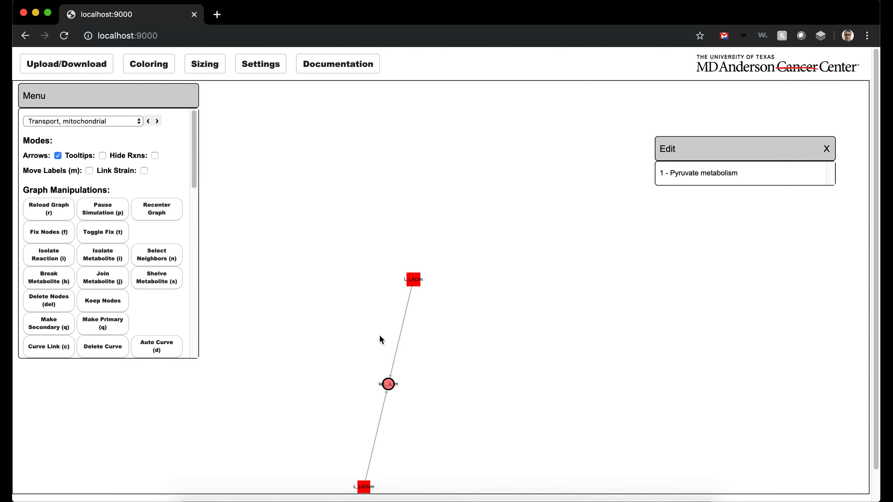
pyautogui.press('r')
pyautogui.click(477, 355)
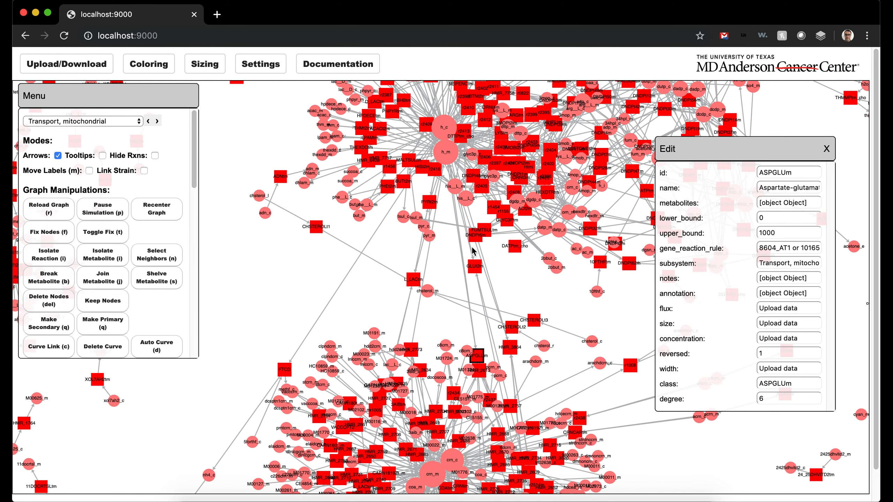
# Step: Close the ASPGLUm attribute details and switch from the mitochondrial transport graph to the Urea cycle pathway
pyautogui.moveTo(562, 309); pyautogui.dragTo(496, 327)
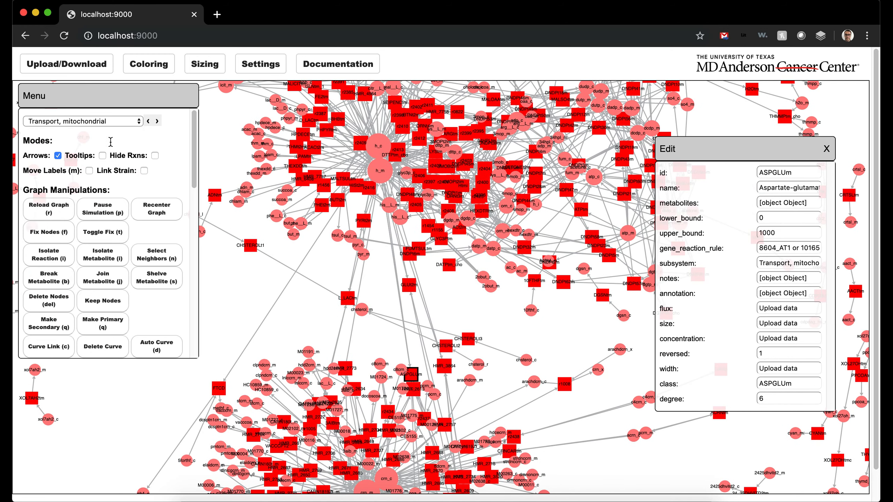
pyautogui.click(825, 149)
pyautogui.click(106, 121)
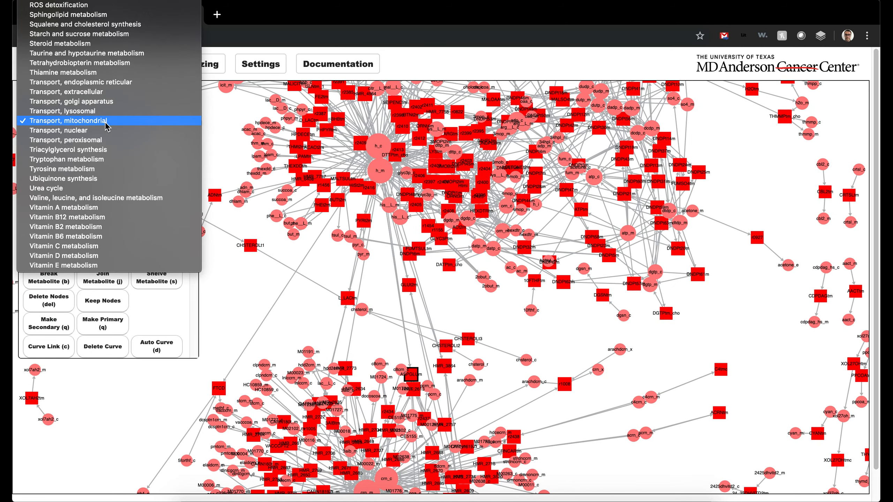
pyautogui.click(101, 190)
pyautogui.moveTo(684, 366); pyautogui.dragTo(547, 316)
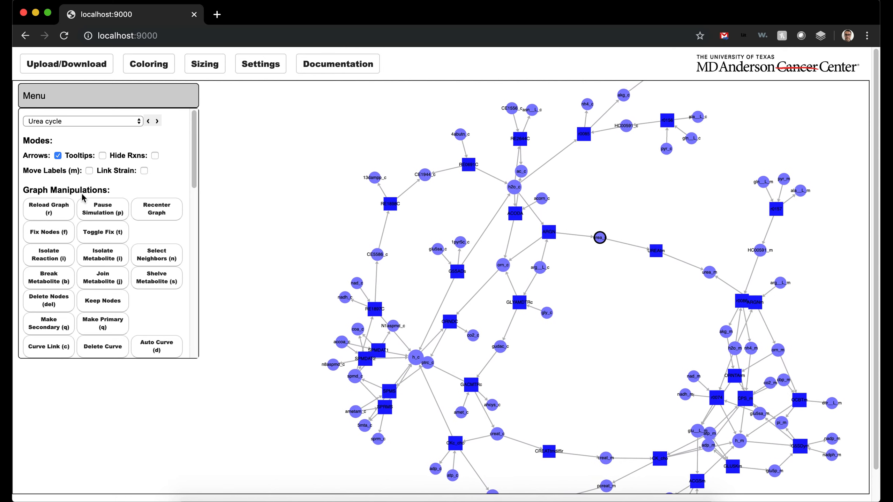
# Step: Highlight the urea_c metabolite to show its reactions across all pathways, and spread those reactions into a wider circle
pyautogui.scroll(-3, 115, 204)
pyautogui.scroll(-8, 115, 203)
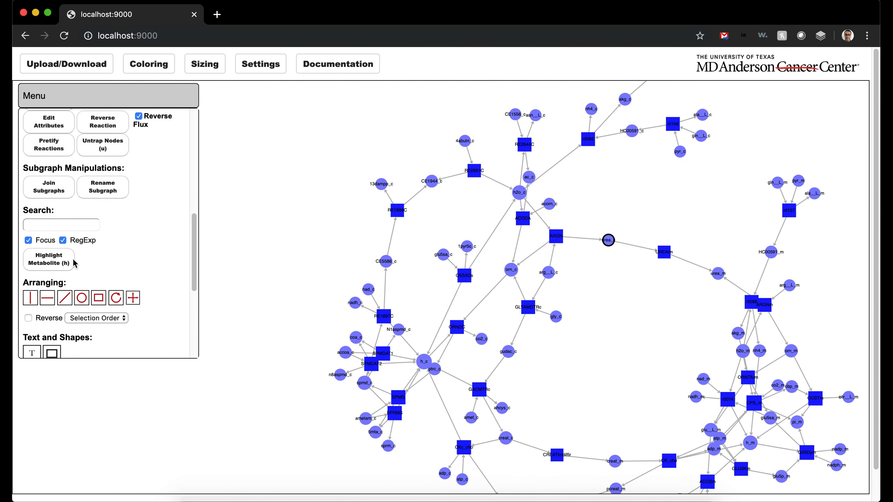
pyautogui.press('h')
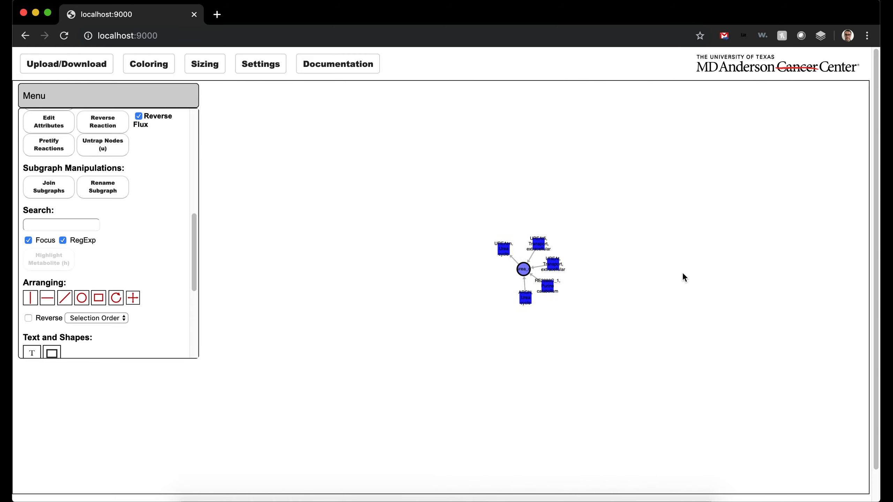
pyautogui.moveTo(676, 346); pyautogui.dragTo(628, 291)
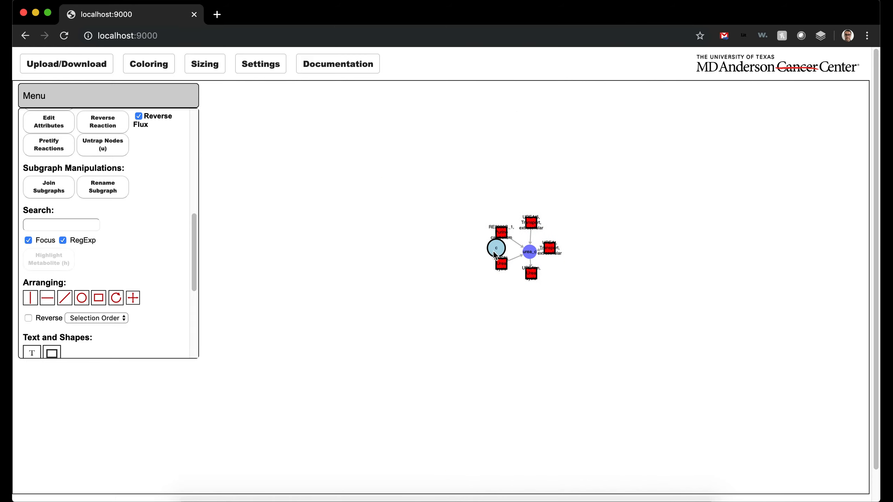
pyautogui.moveTo(494, 251); pyautogui.dragTo(470, 256)
pyautogui.click(575, 258)
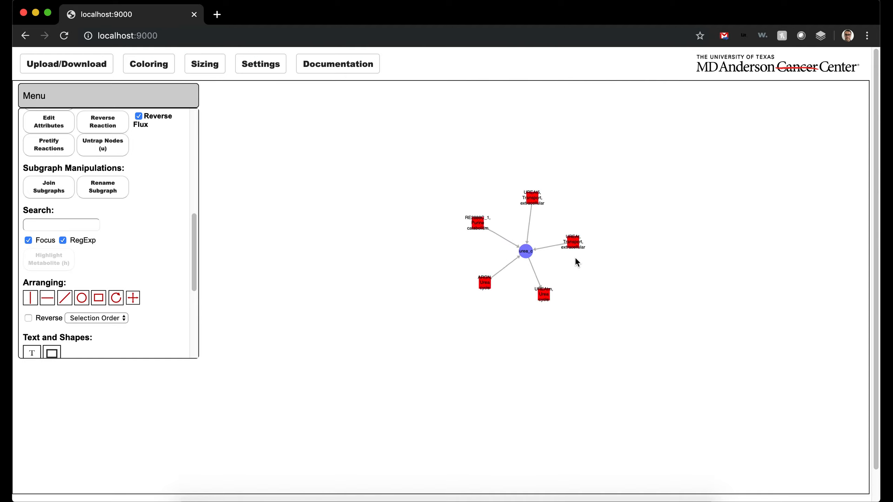
pyautogui.scroll(5, 597, 257)
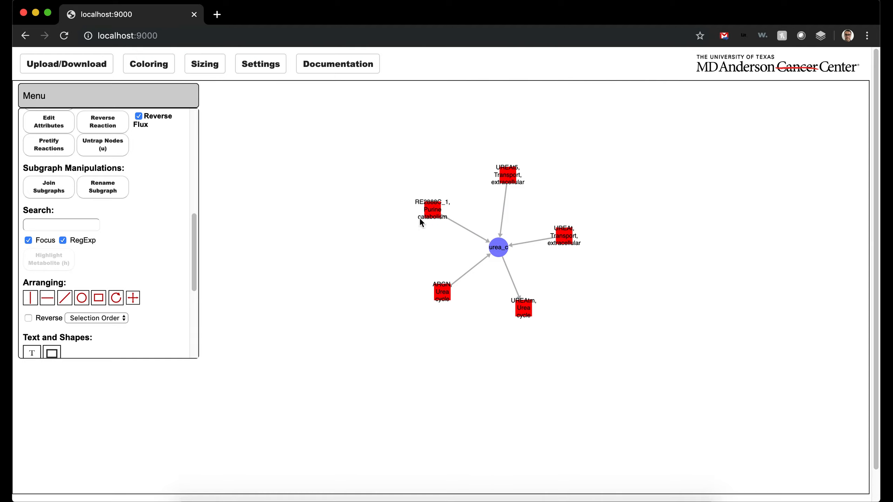
# Step: Jump to the Purine catabolism reaction connected to urea_c and restore that pathway's full graph
pyautogui.doubleClick(433, 208)
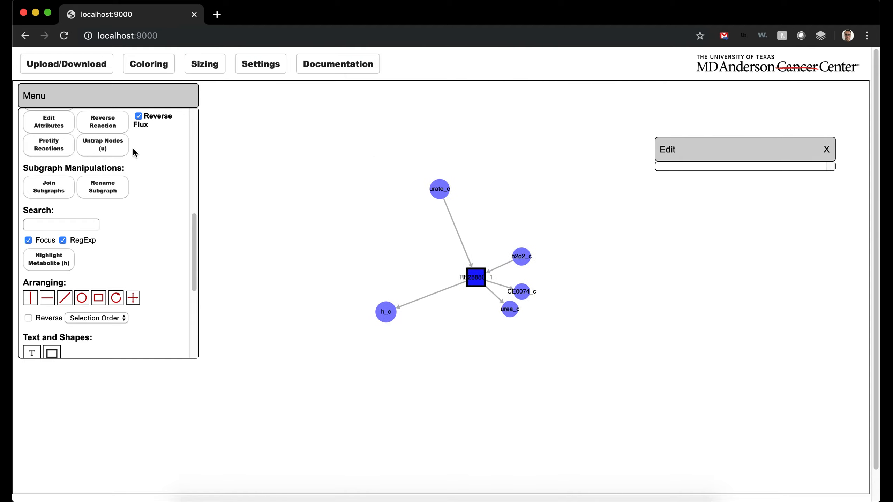
pyautogui.scroll(10, 133, 148)
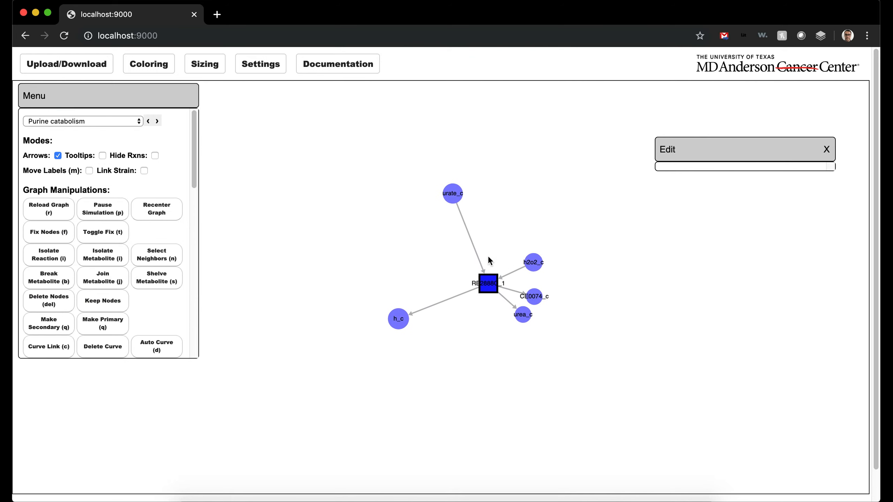
pyautogui.click(434, 253)
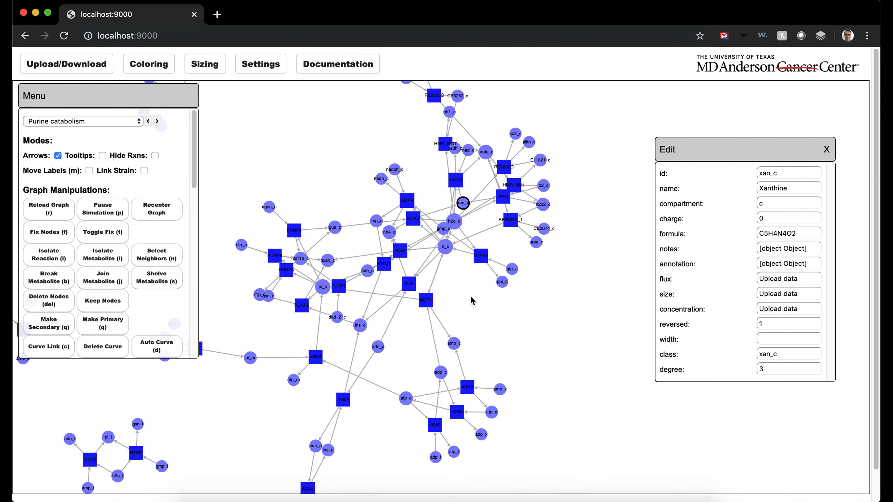
# Step: Highlight the gua_c metabolite with its reactions spread in a wider circle, then return to the full Purine catabolism graph
pyautogui.moveTo(467, 345); pyautogui.dragTo(531, 382)
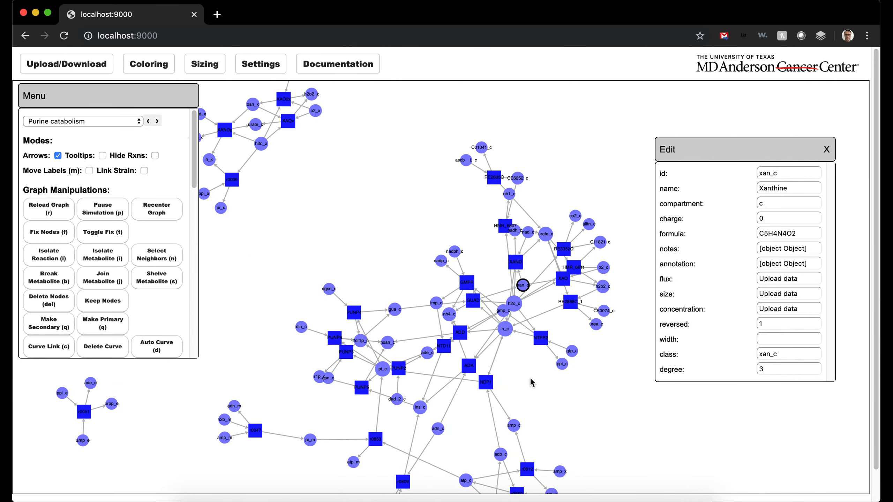
pyautogui.click(395, 309)
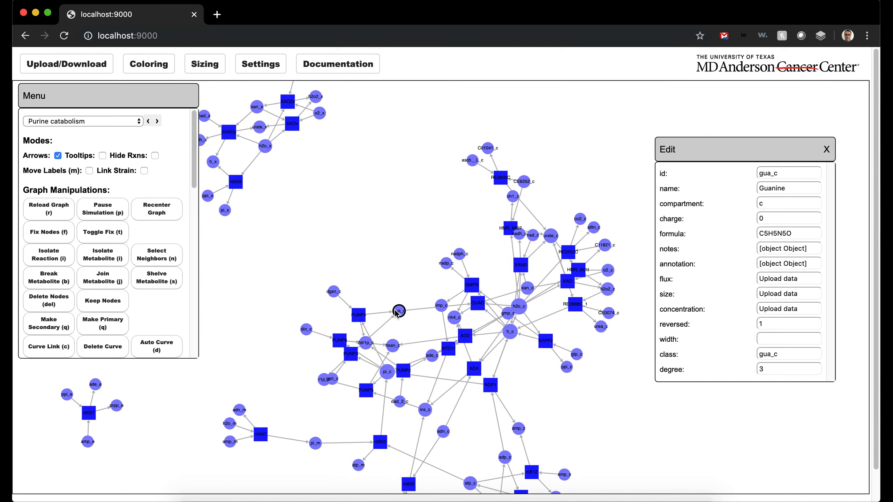
pyautogui.press('i')
pyautogui.press('n')
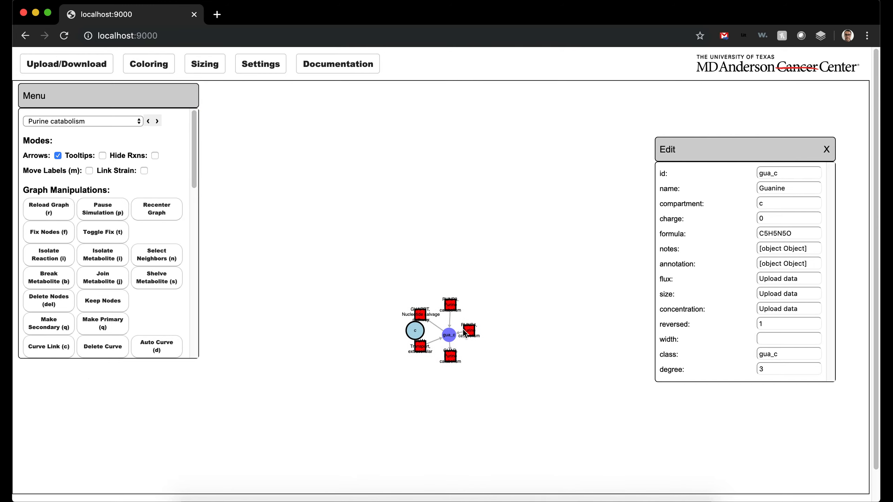
pyautogui.click(411, 332)
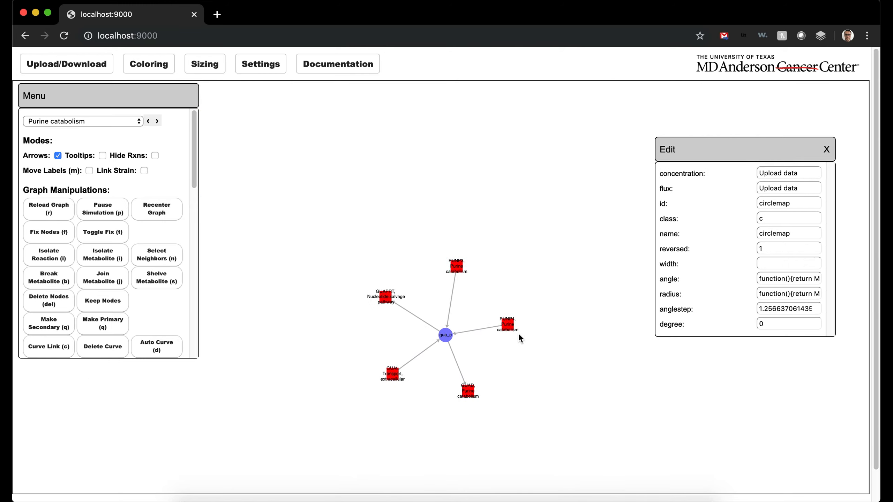
pyautogui.scroll(-5, 151, 199)
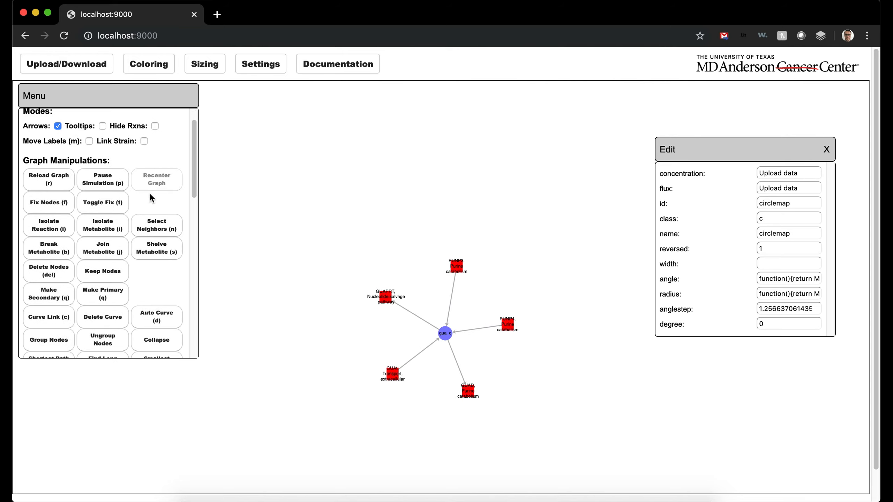
pyautogui.scroll(-10, 159, 212)
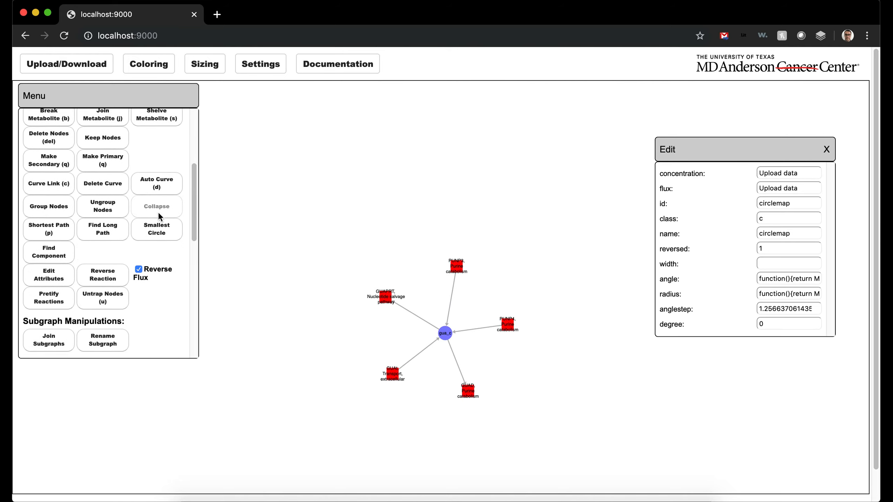
pyautogui.scroll(-3, 116, 305)
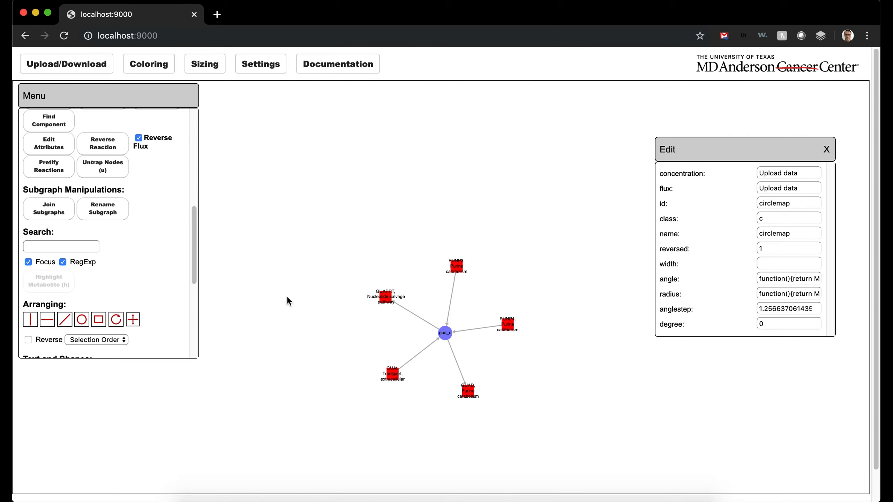
pyautogui.click(401, 320)
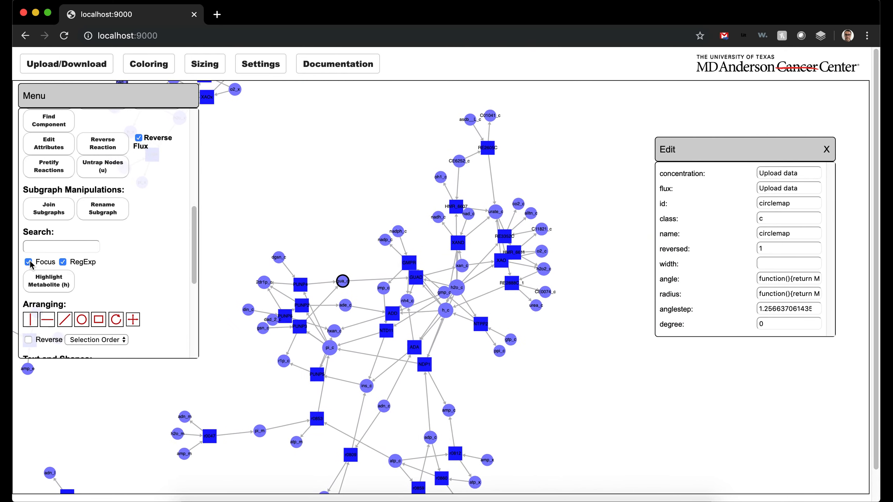
# Step: Search the pathways for "urea" with Focus enabled to isolate the matching nodes
pyautogui.click(42, 249)
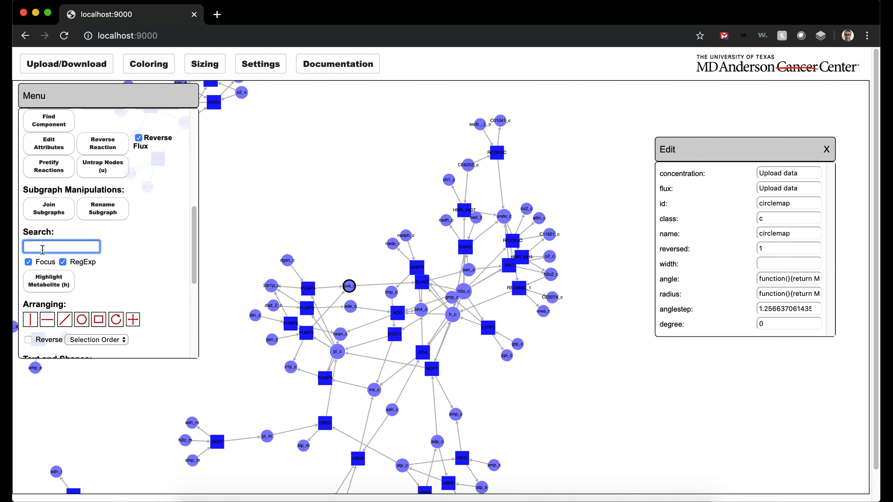
pyautogui.write('urea')
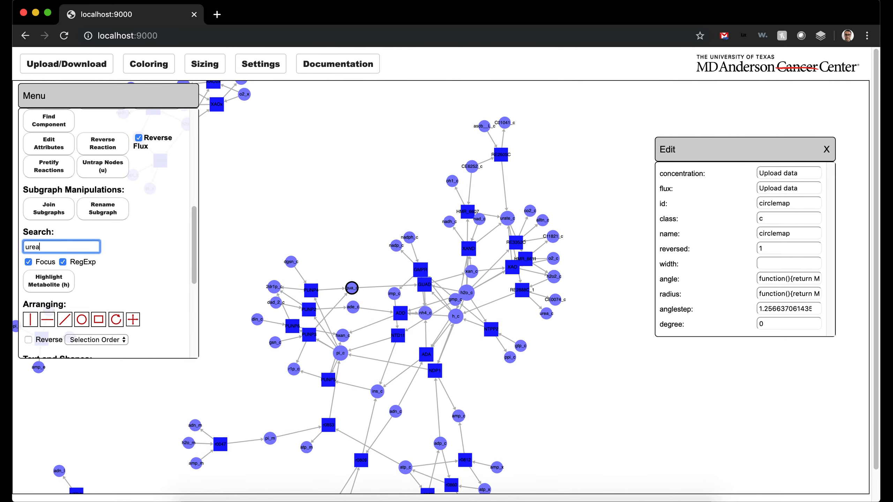
pyautogui.press('Return')
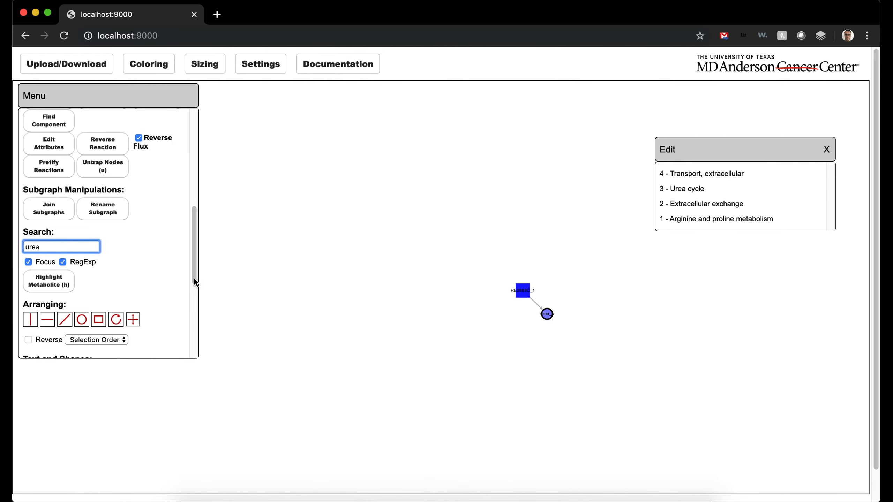
pyautogui.click(477, 305)
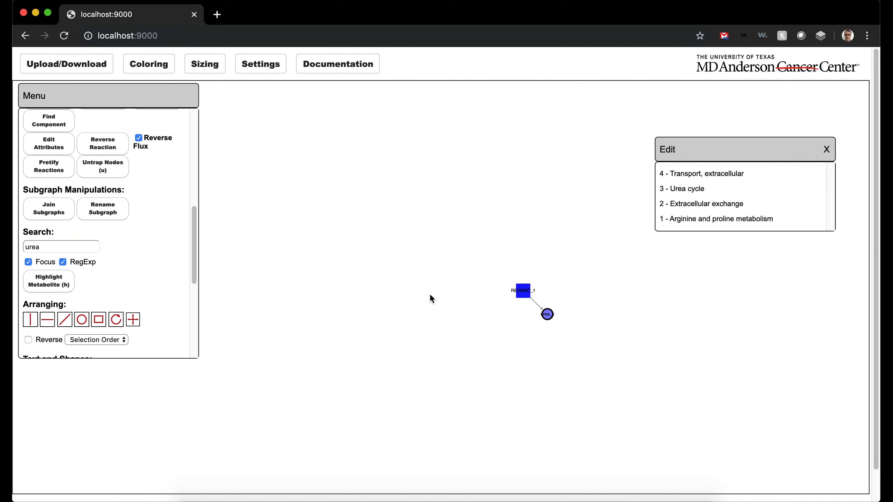
# Step: Turn off Focus and repeat the "urea" search within the full Purine catabolism graph
pyautogui.click(28, 262)
pyautogui.click(53, 248)
pyautogui.press('Return')
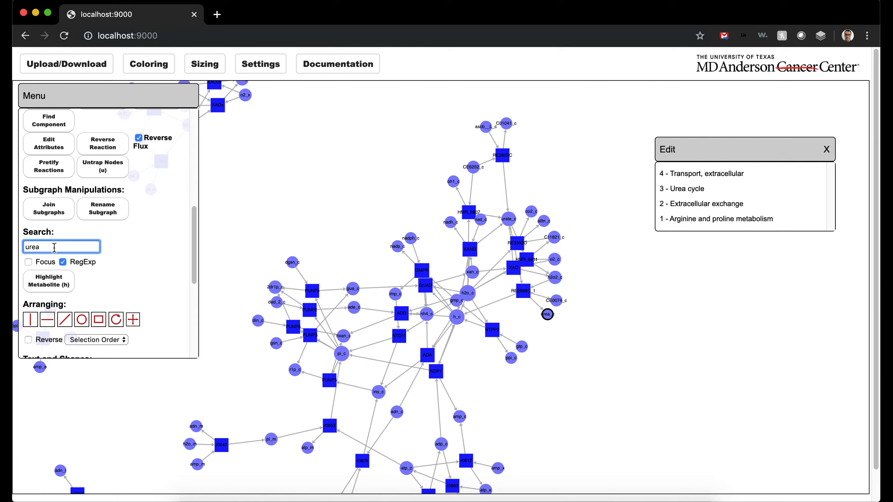
# Step: Re-enable Focus, search for the regular expression "^na" and restore the full Purine catabolism graph
pyautogui.click(28, 262)
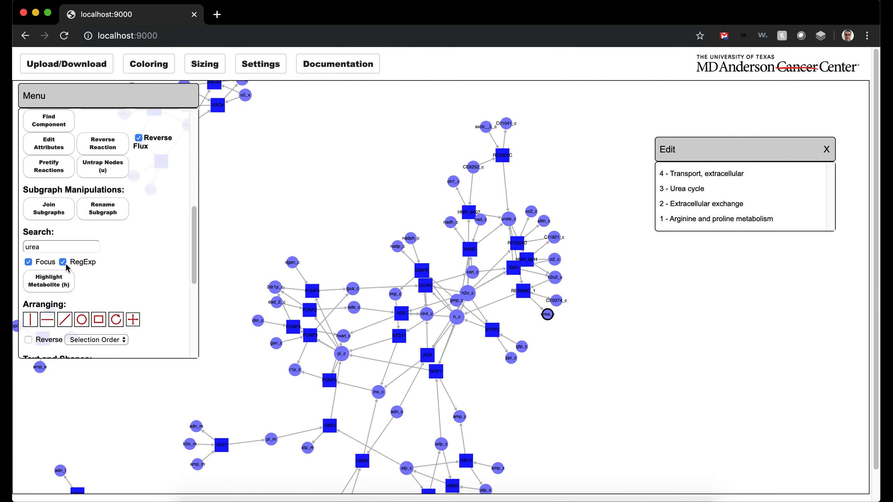
pyautogui.click(66, 247)
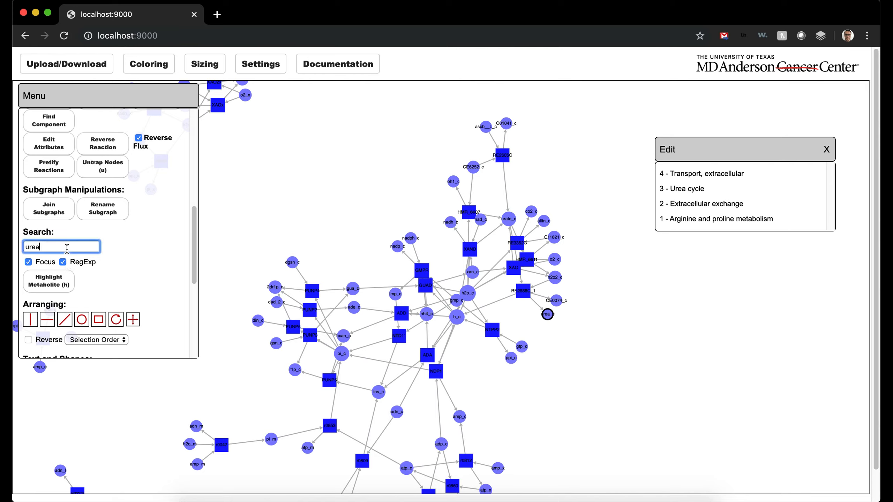
pyautogui.press('BackSpace')
pyautogui.press('BackSpace')
pyautogui.press('BackSpace')
pyautogui.write('^na')
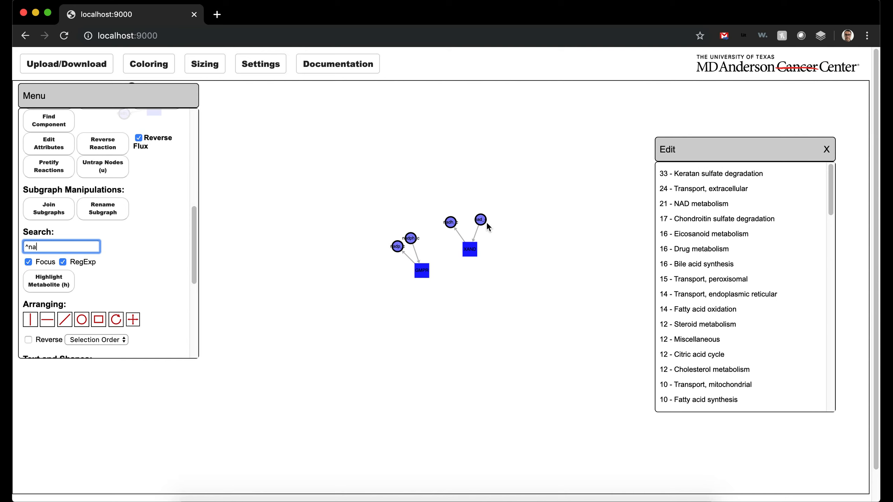
pyautogui.click(305, 288)
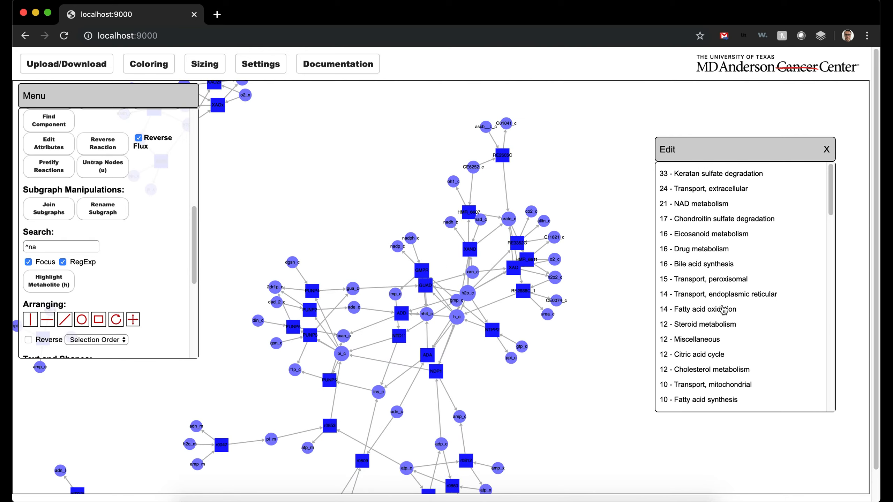
# Step: Open the Urea cycle pathway from the "^na" search results and reload its full graph
pyautogui.scroll(-10, 724, 311)
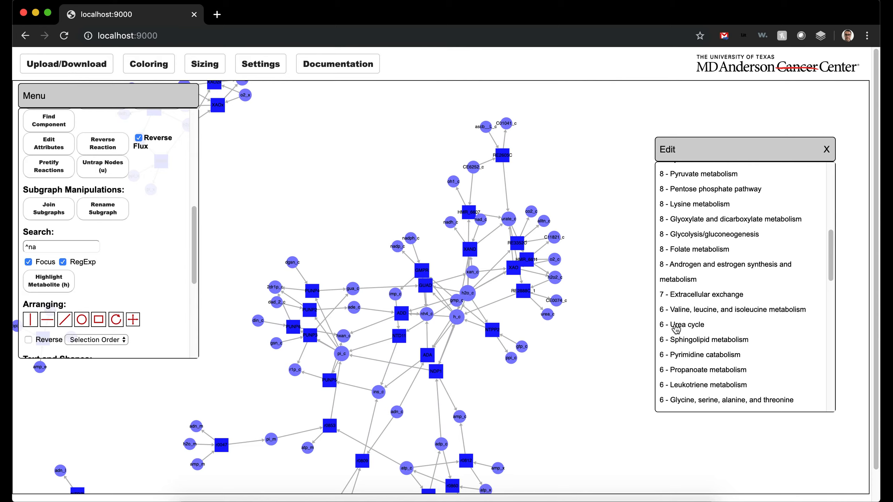
pyautogui.click(675, 329)
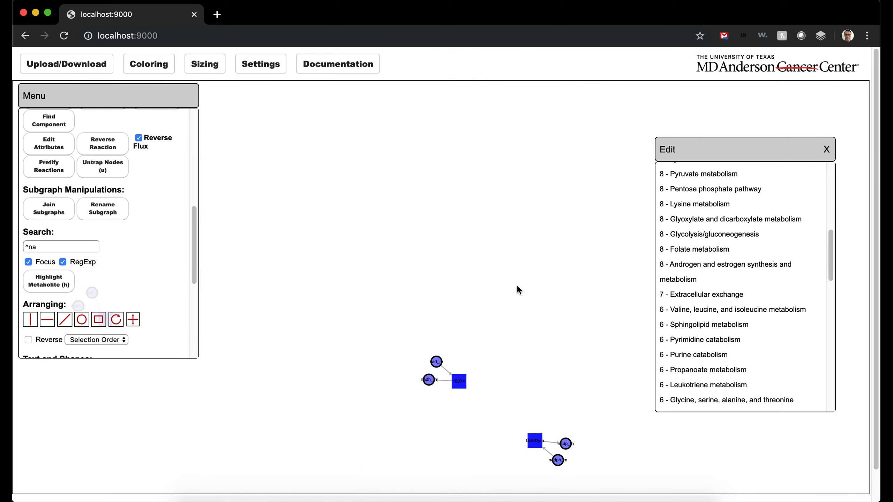
pyautogui.scroll(10, 158, 241)
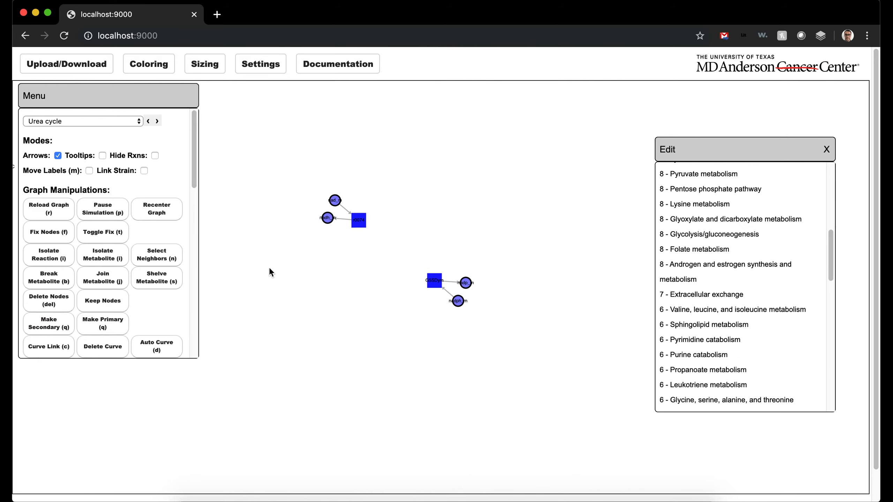
pyautogui.scroll(-5, 382, 321)
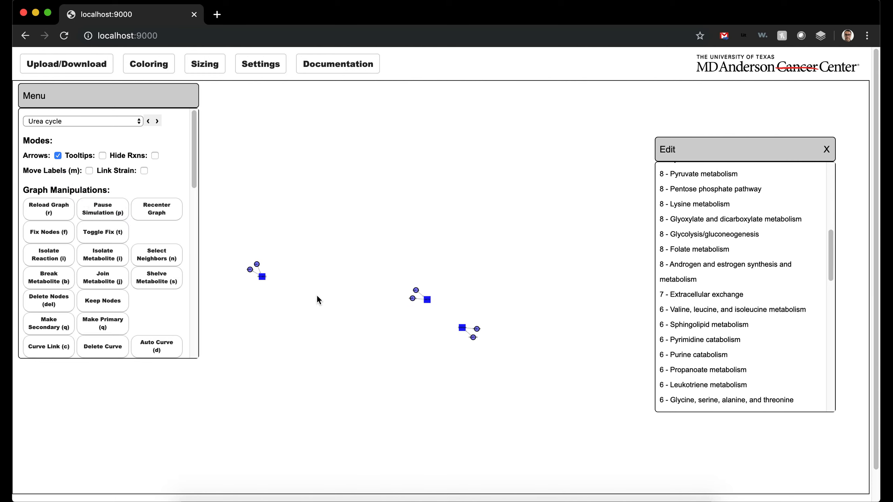
pyautogui.press('r')
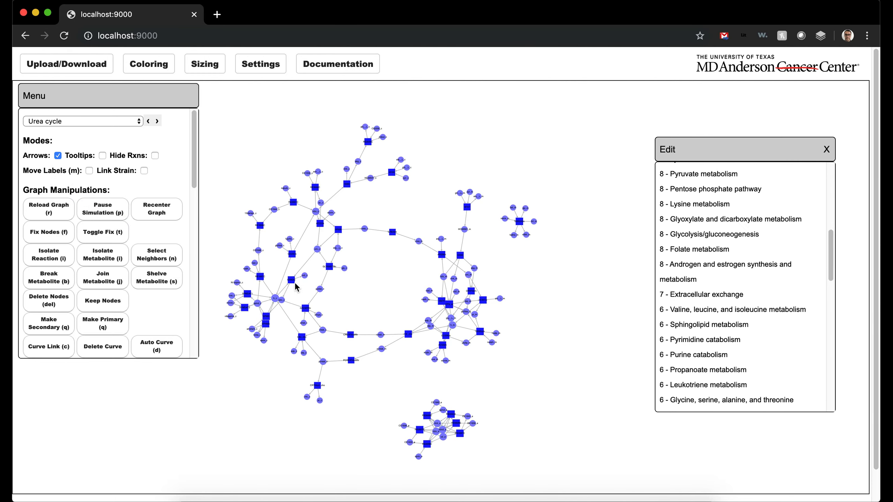